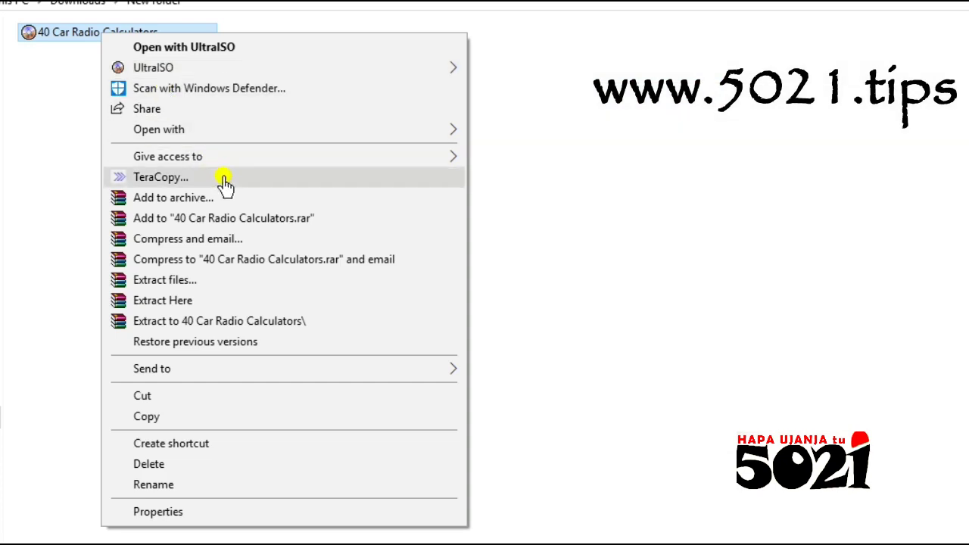
- Extract the disc image with UltraISO into a '40 Car Radio Calculators' folder beside it
mouse_move(245, 72)
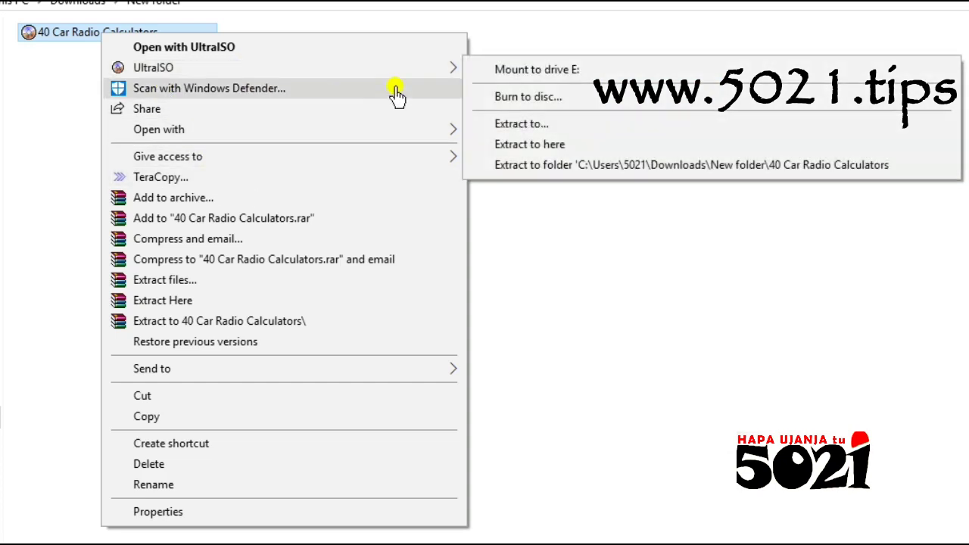
click(559, 165)
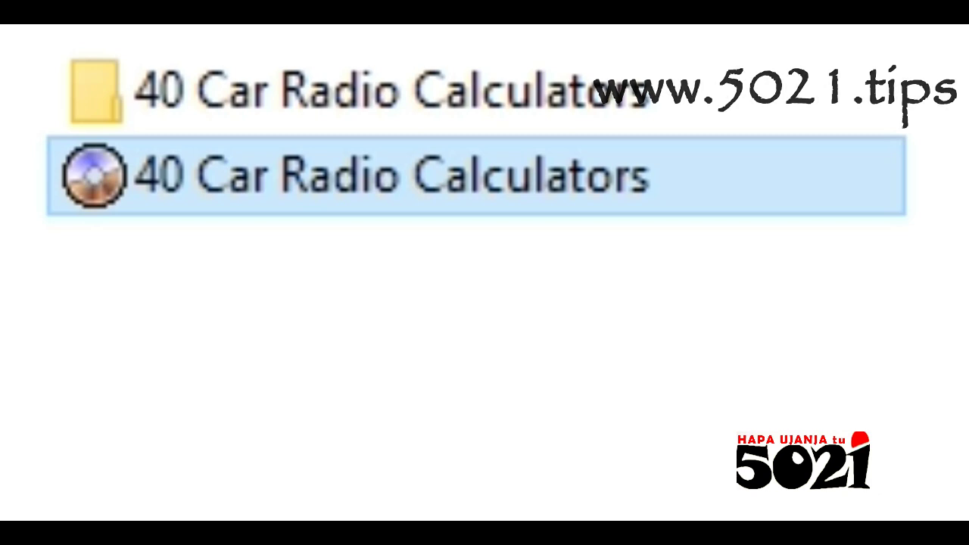
- Open the extracted '40 Car Radio Calculators' folder to list its calculator programs
double_click(517, 68)
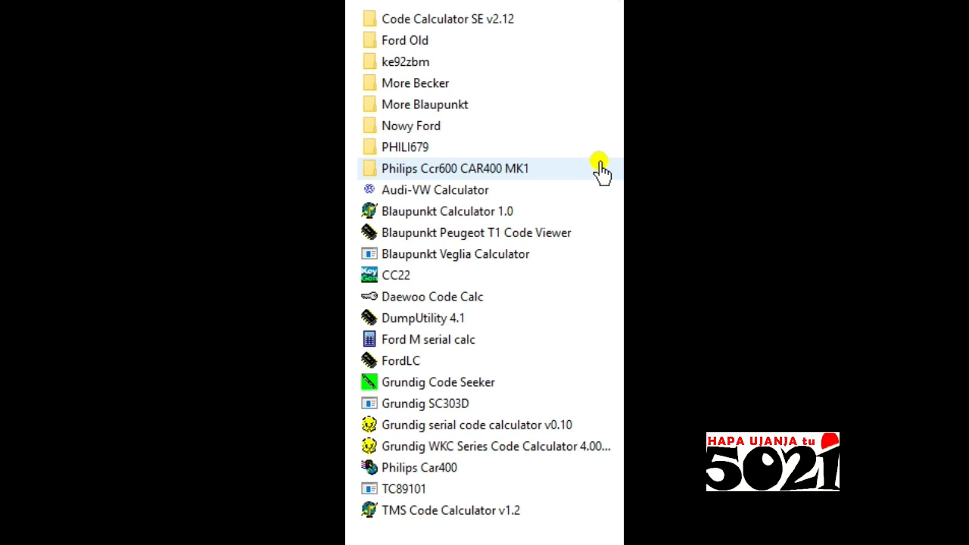
- Launch Audi-VW Calculator and enter 78788 into the serial number boxes
double_click(465, 192)
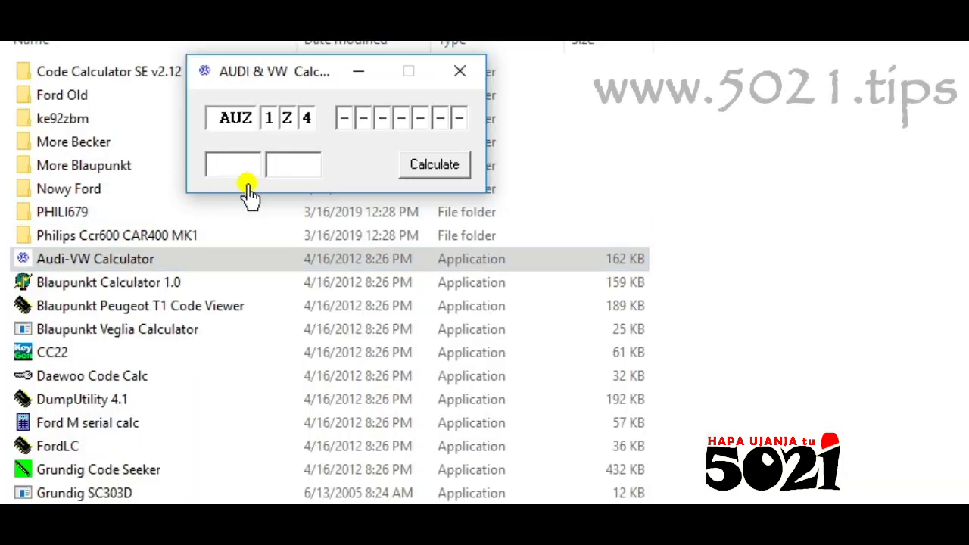
click(346, 118)
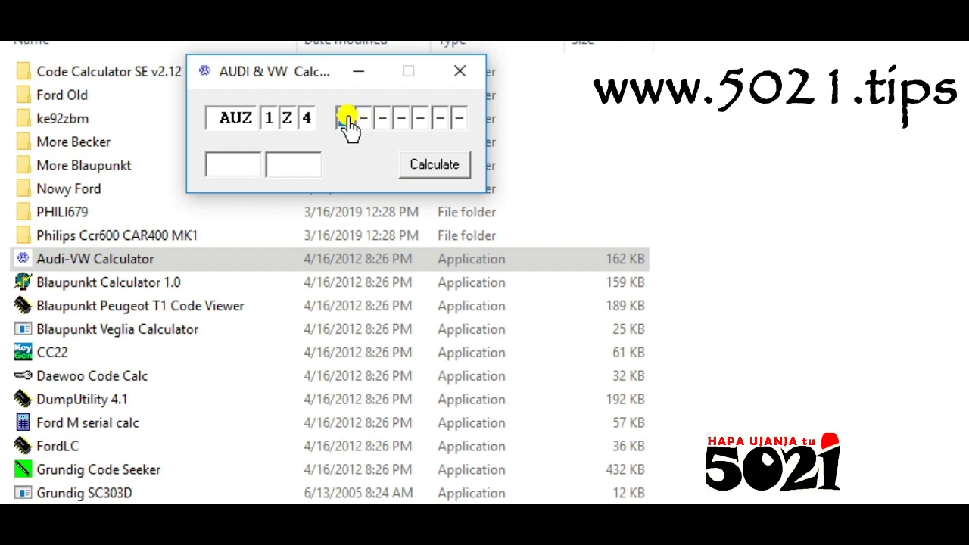
click(422, 119)
click(374, 115)
text(78788)
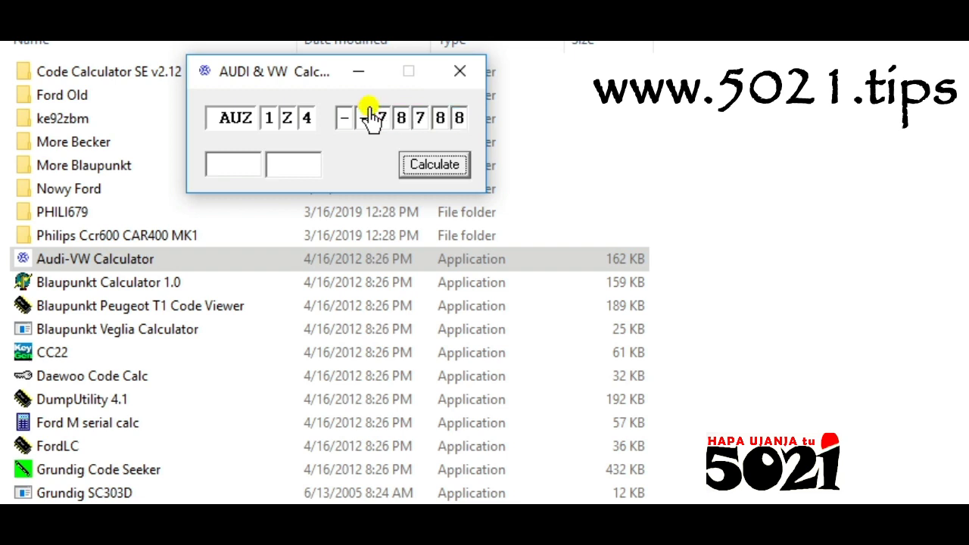
- Calculate the code, dismiss the number-format error, and close the Audi-VW calculator
click(424, 168)
click(795, 385)
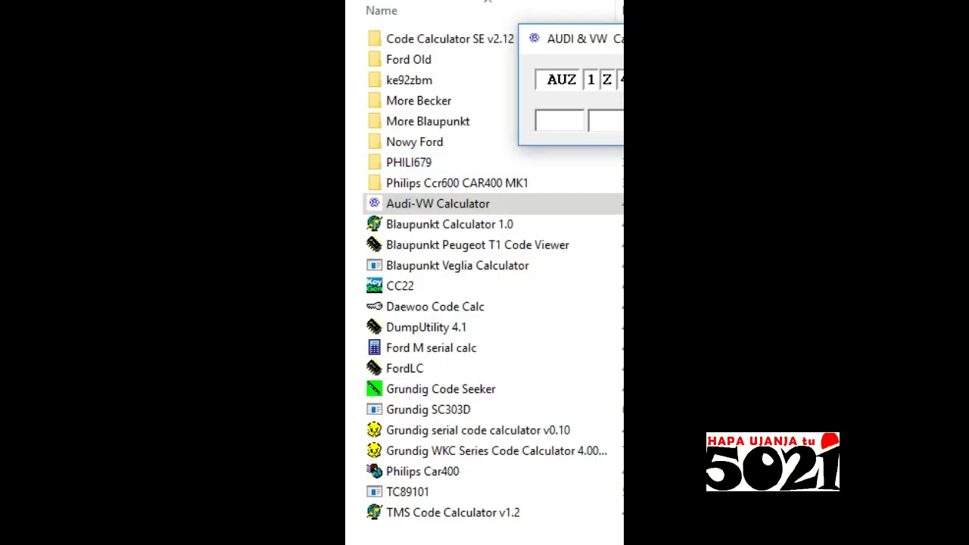
key(alt+F4)
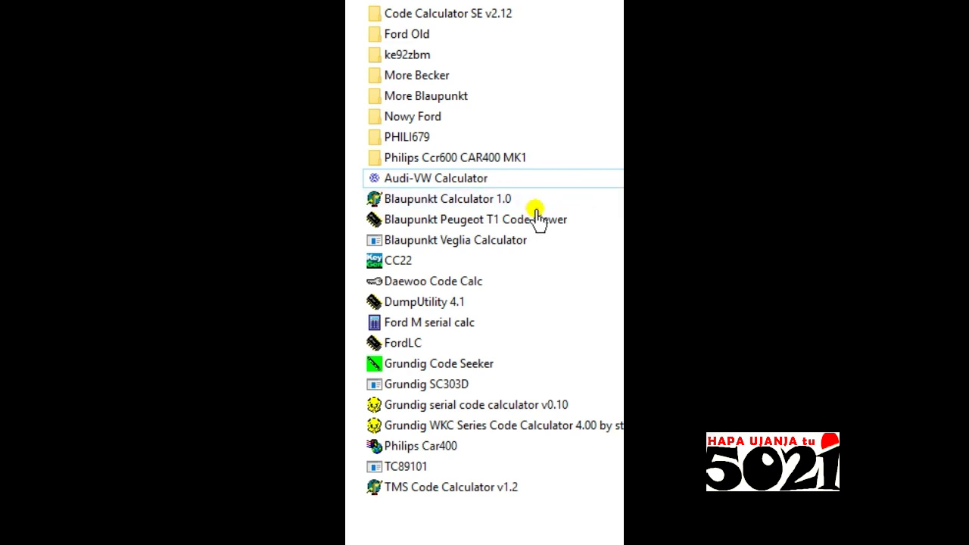
- Launch Blaupunkt Calculator 1.0 and select its serial number boxes
click(473, 199)
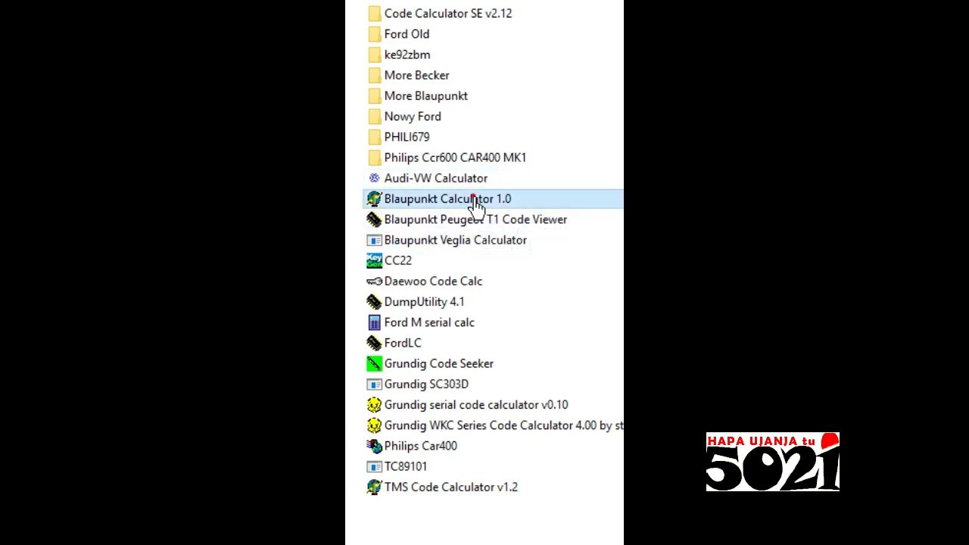
double_click(537, 206)
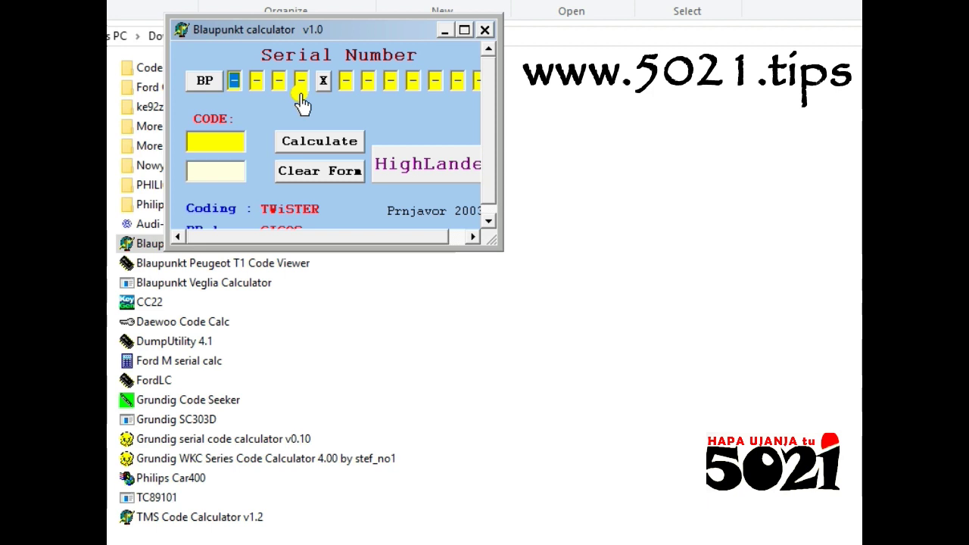
click(435, 82)
click(471, 237)
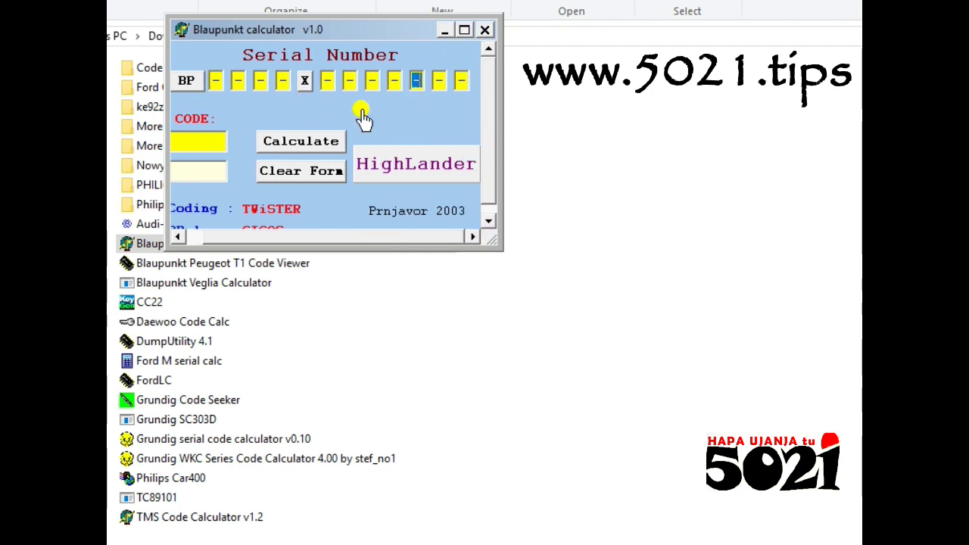
click(236, 82)
- Calculate with no serial, dismiss the BP0123X1234567 format error, and close the calculator
click(295, 148)
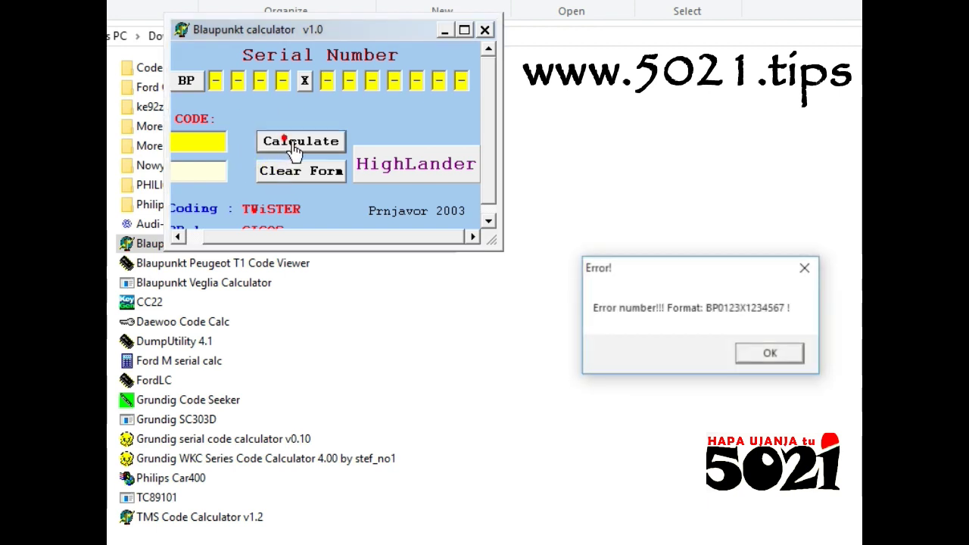
click(769, 356)
click(483, 32)
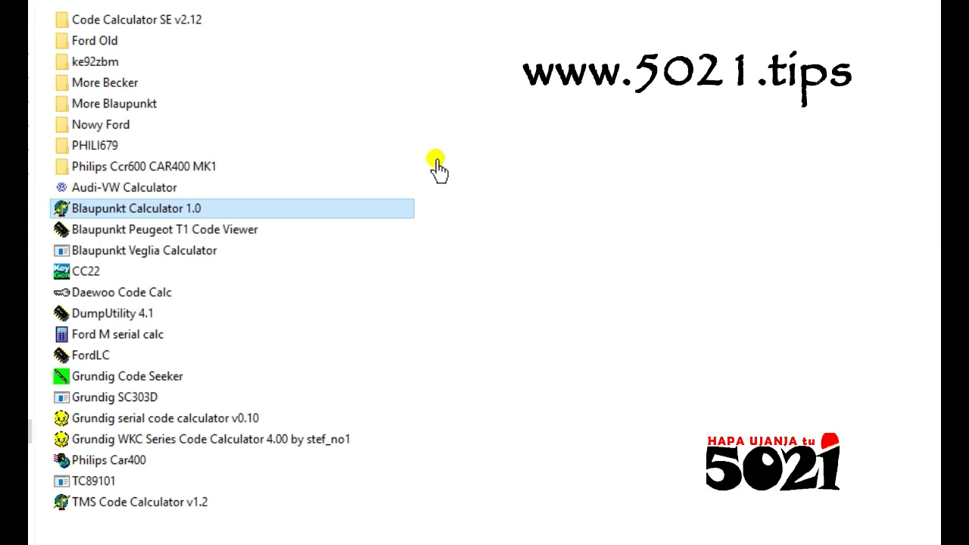
double_click(119, 356)
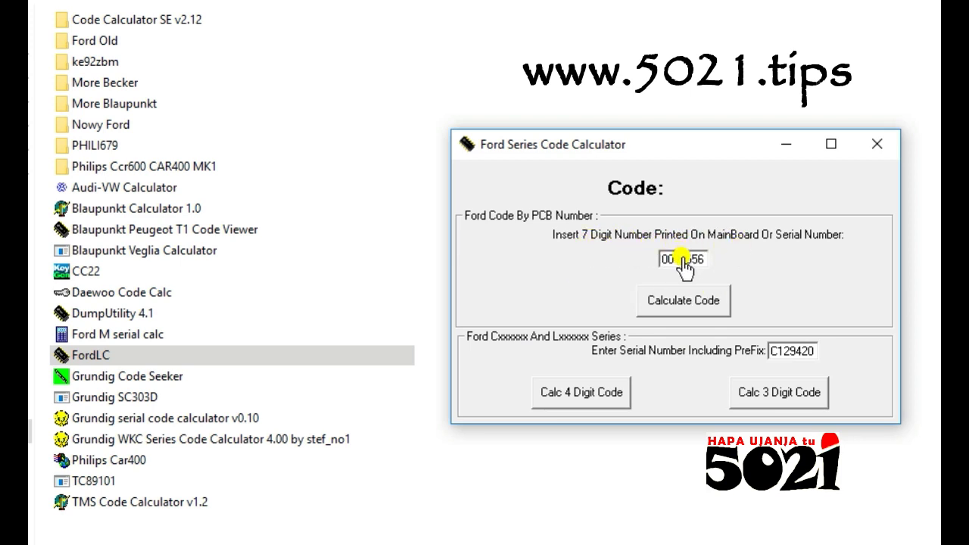
drag(666, 260, 744, 264)
text(867868)
click(713, 302)
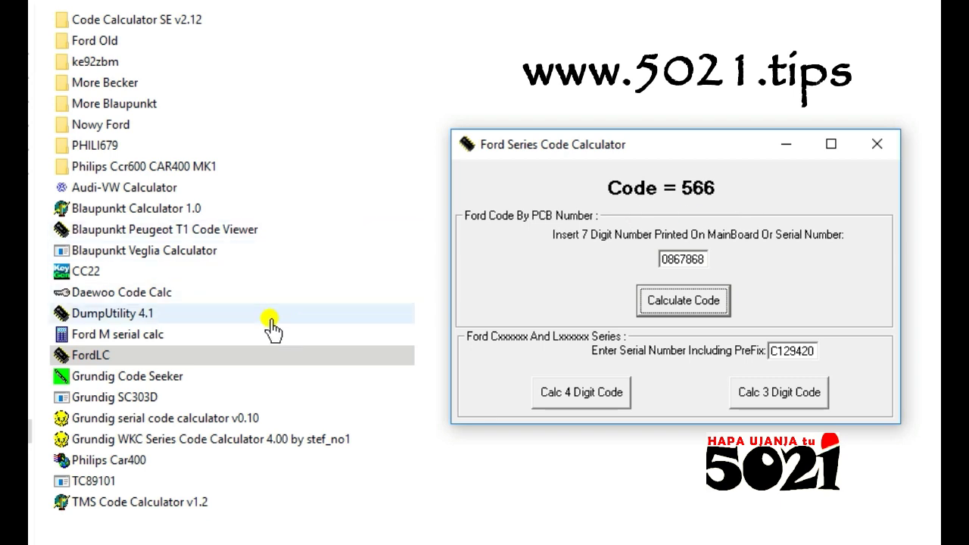
click(887, 145)
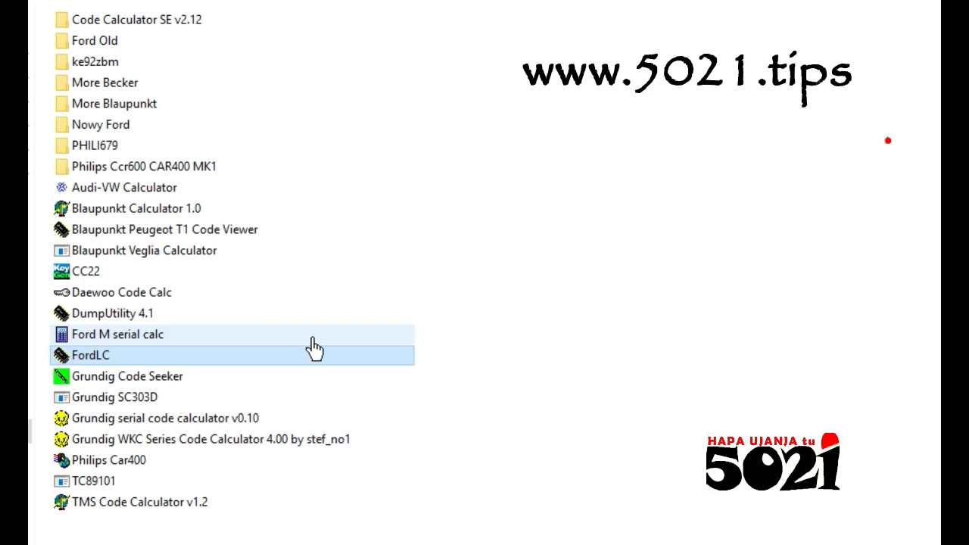
- Run Daewoo Code Calc on a sample serial to get code 8787, then close it
click(142, 300)
double_click(142, 296)
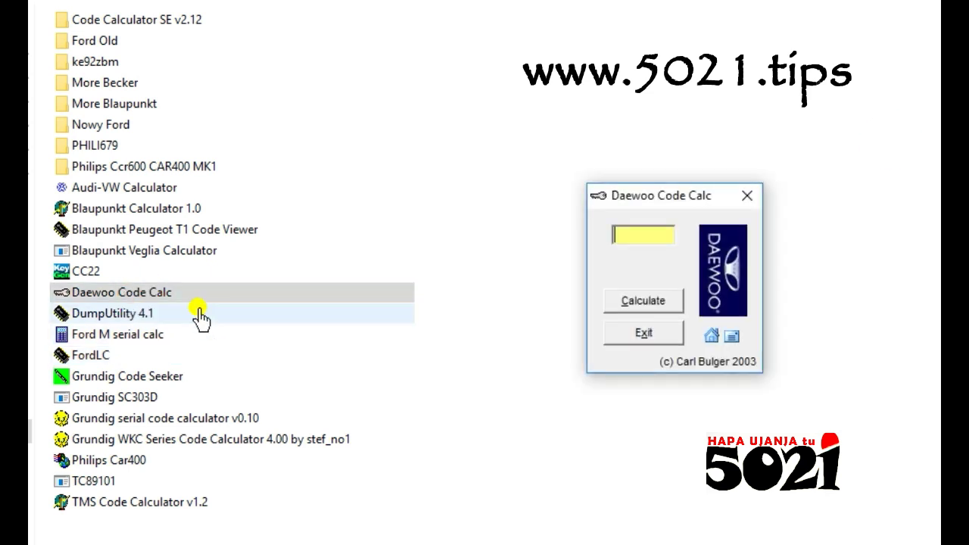
click(633, 240)
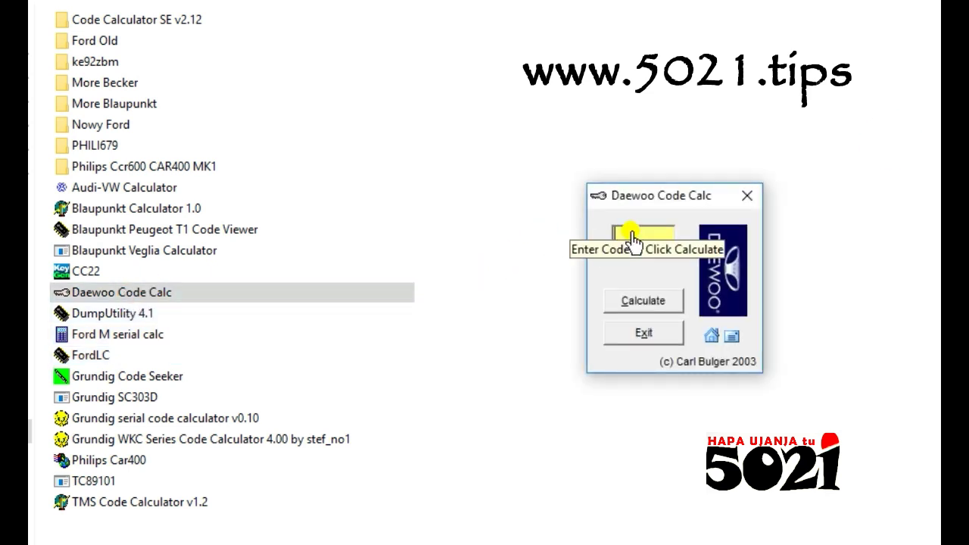
text(86417778)
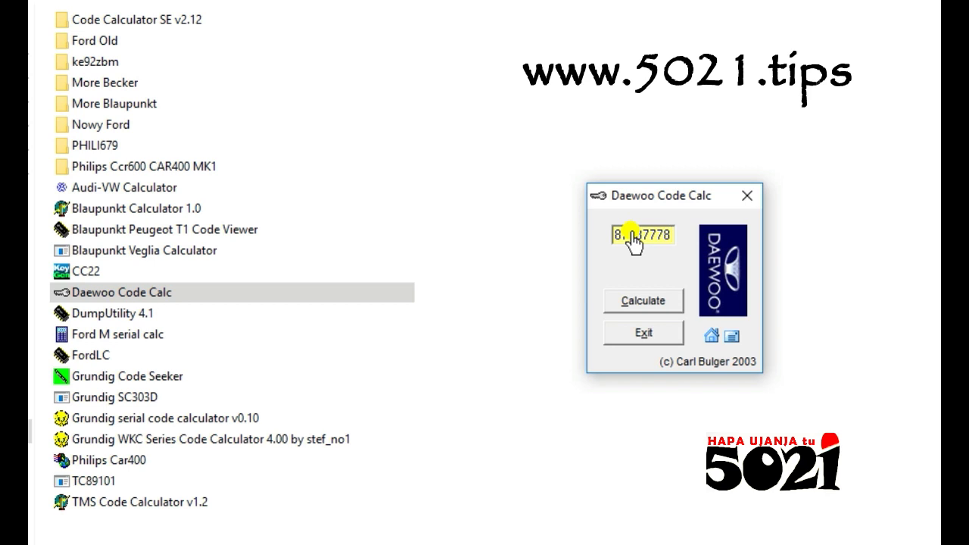
click(629, 303)
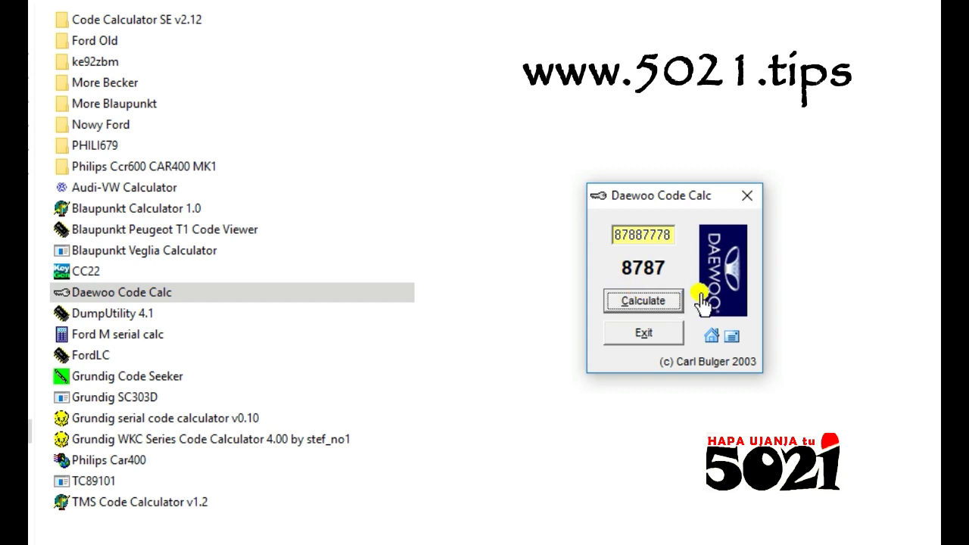
click(748, 198)
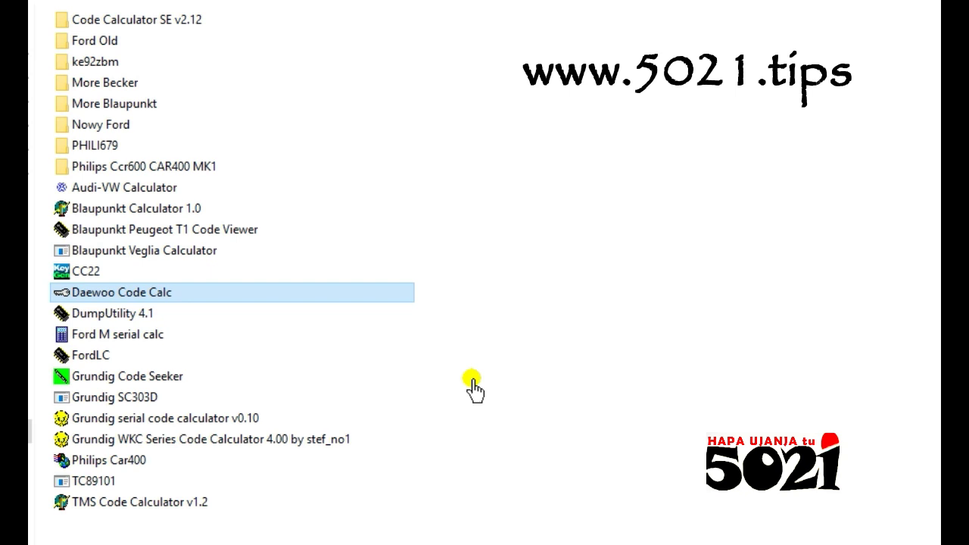
click(147, 381)
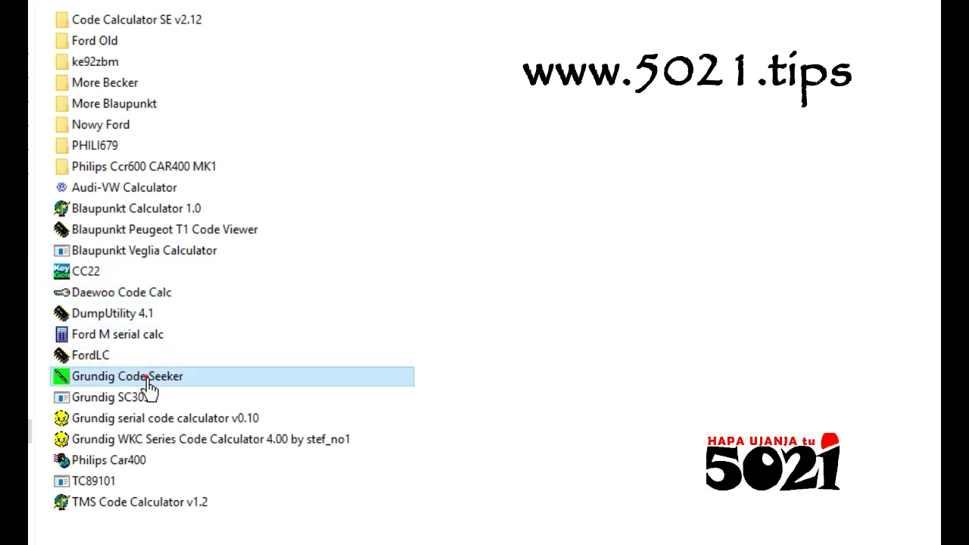
double_click(149, 383)
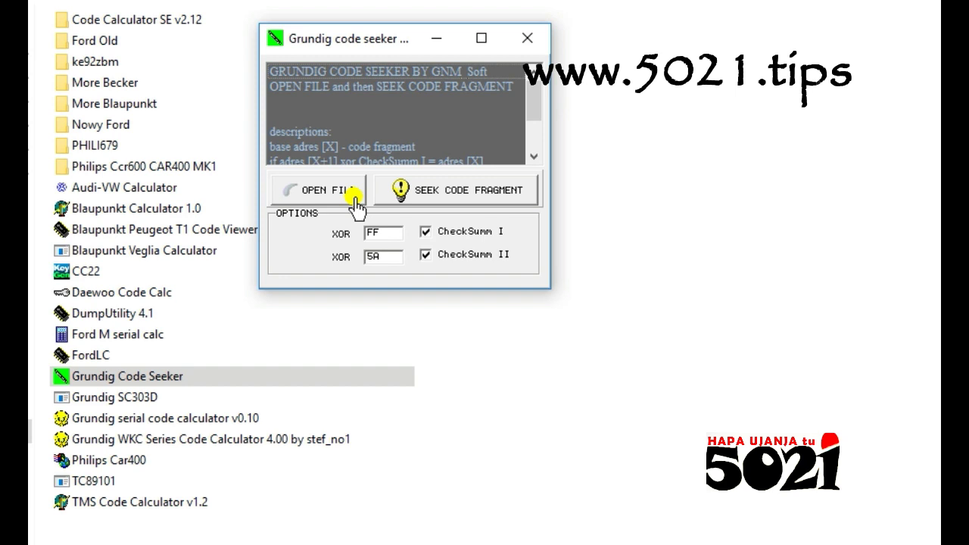
click(350, 199)
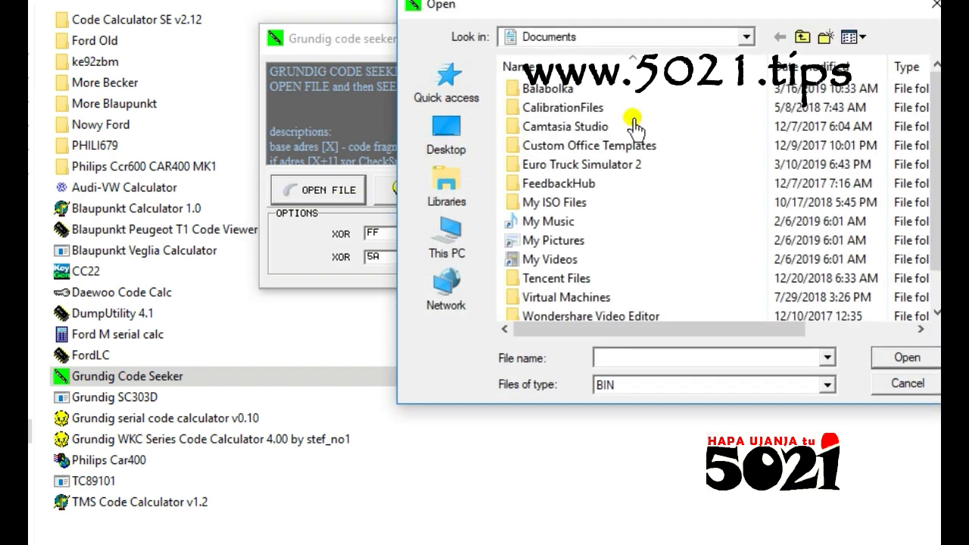
click(934, 6)
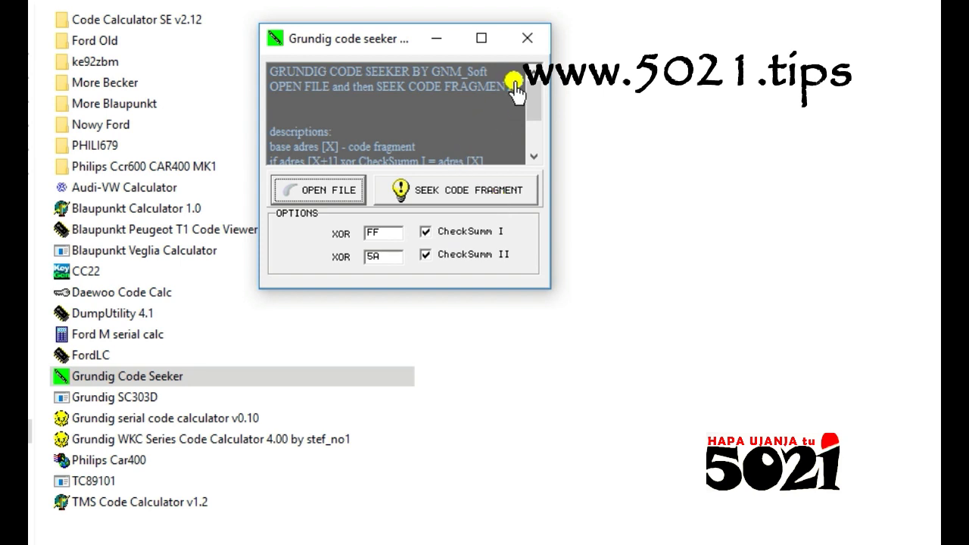
click(528, 38)
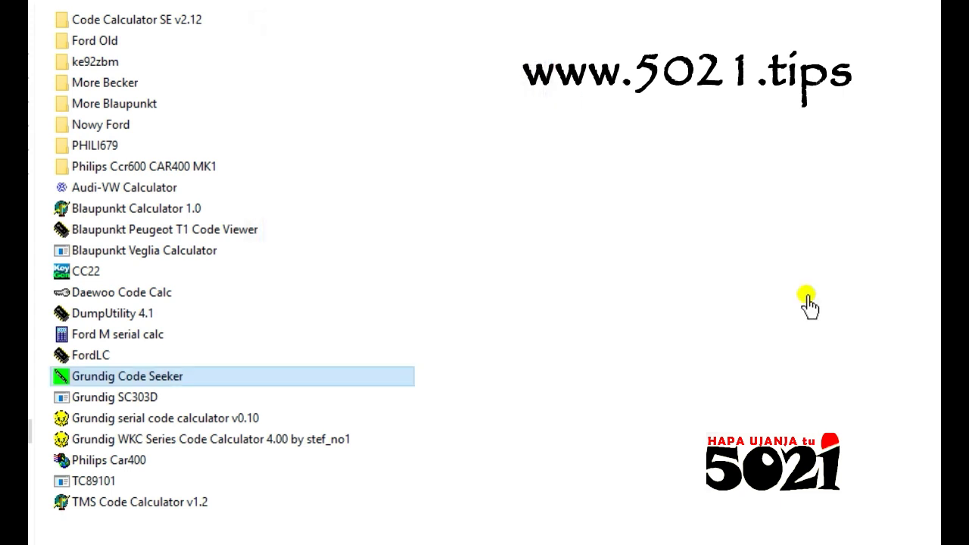
double_click(112, 282)
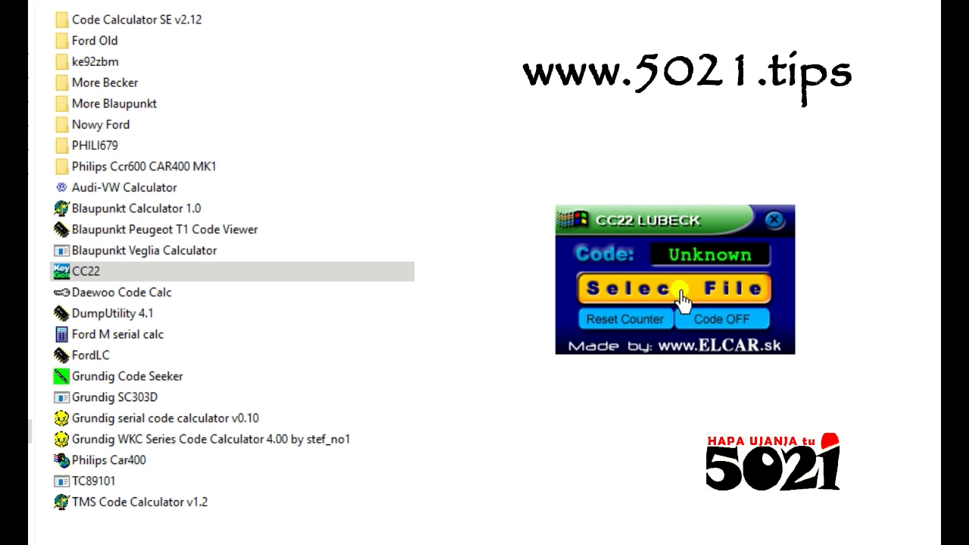
click(774, 220)
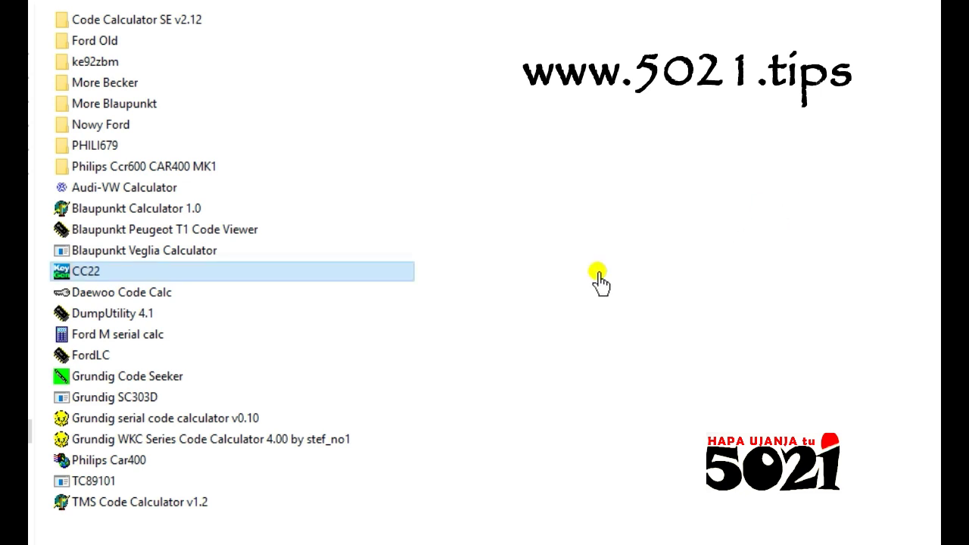
- Launch Ford M serial calc and try serial M87878 with preset 5
click(114, 338)
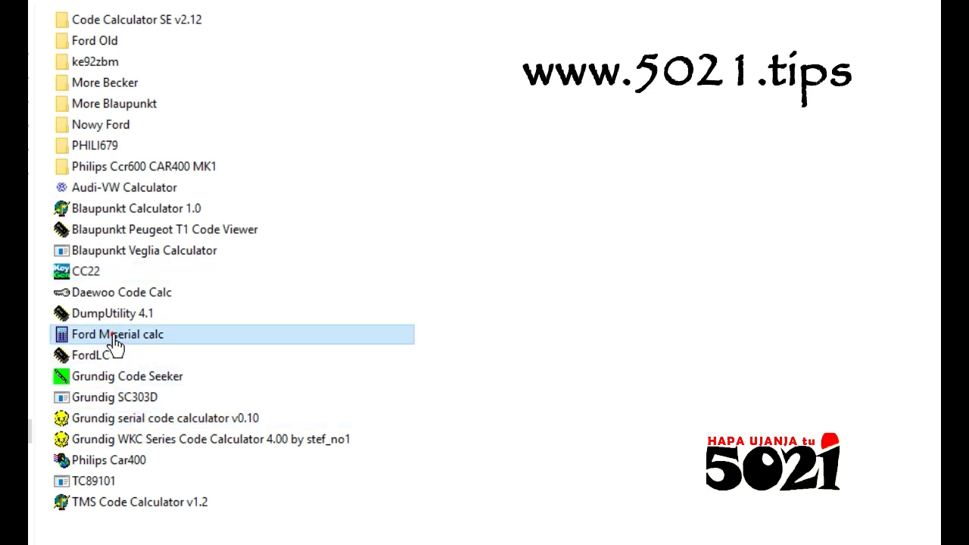
double_click(114, 339)
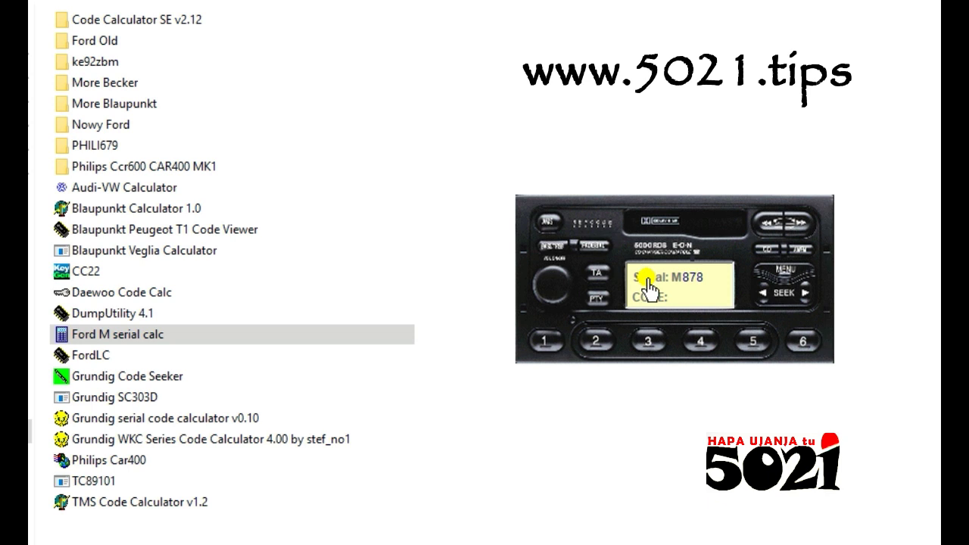
text(87878)
click(755, 346)
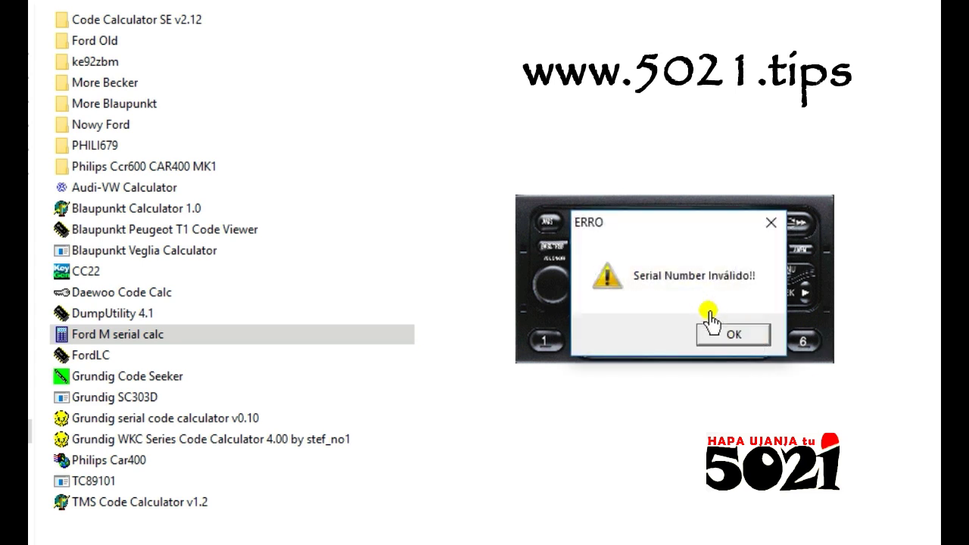
click(732, 334)
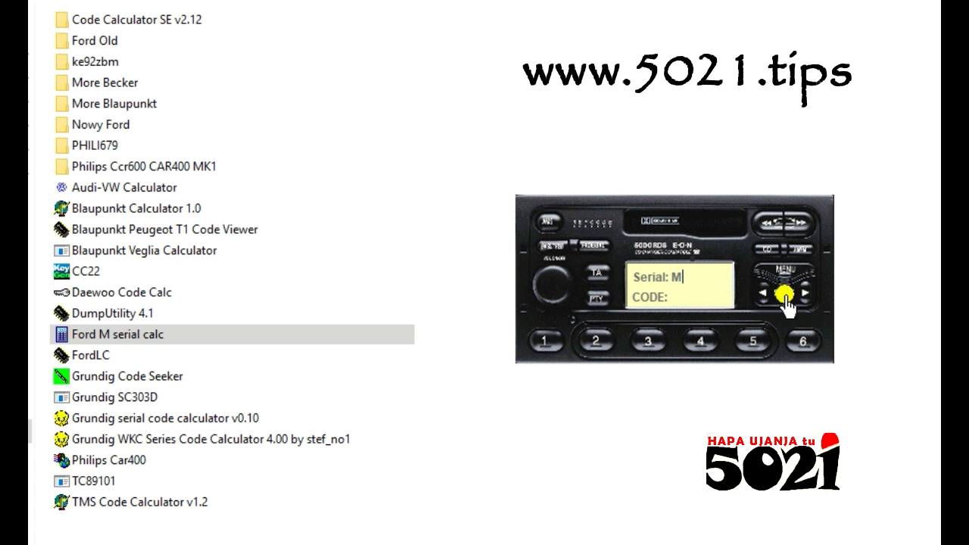
text(76767)
click(786, 297)
- Close the Ford M serial calc window, returning to the calculators folder list
click(555, 296)
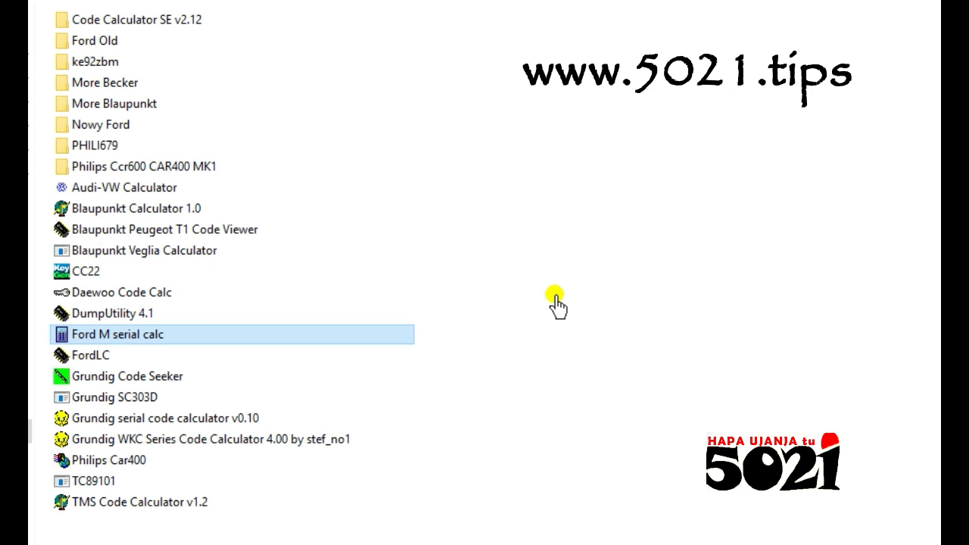